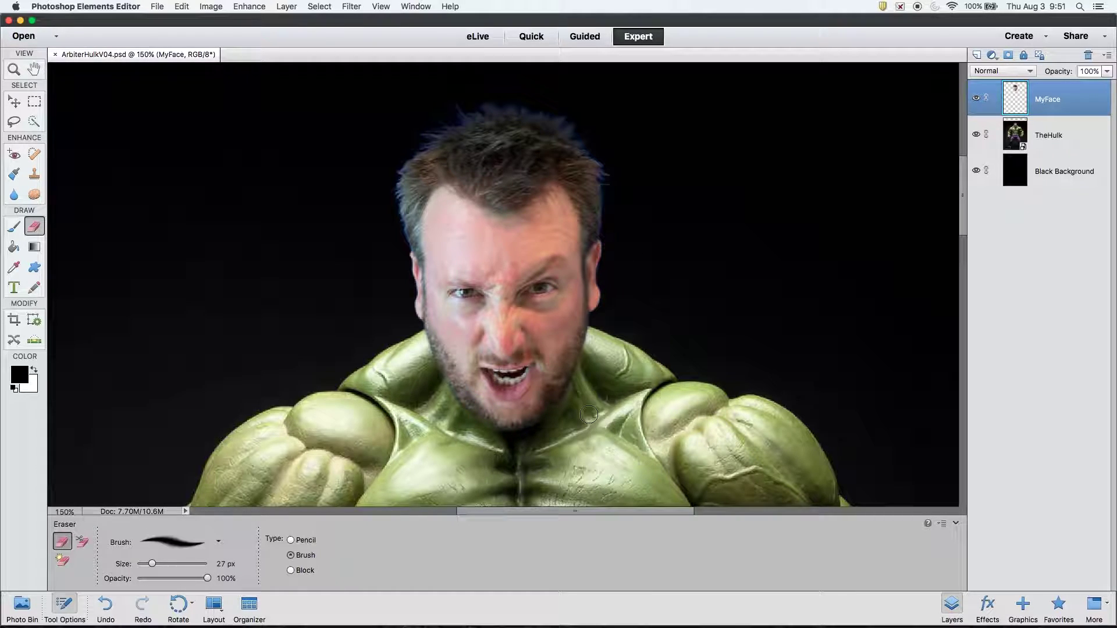
Step: Erase along the beard's lower edge on MyFace so the green Hulk neck shows through
drag(567, 397, 541, 377)
Step: Add a Hue/Saturation adjustment layer on top of the stack with Hue at -36
click(284, 7)
mouse_move(312, 103)
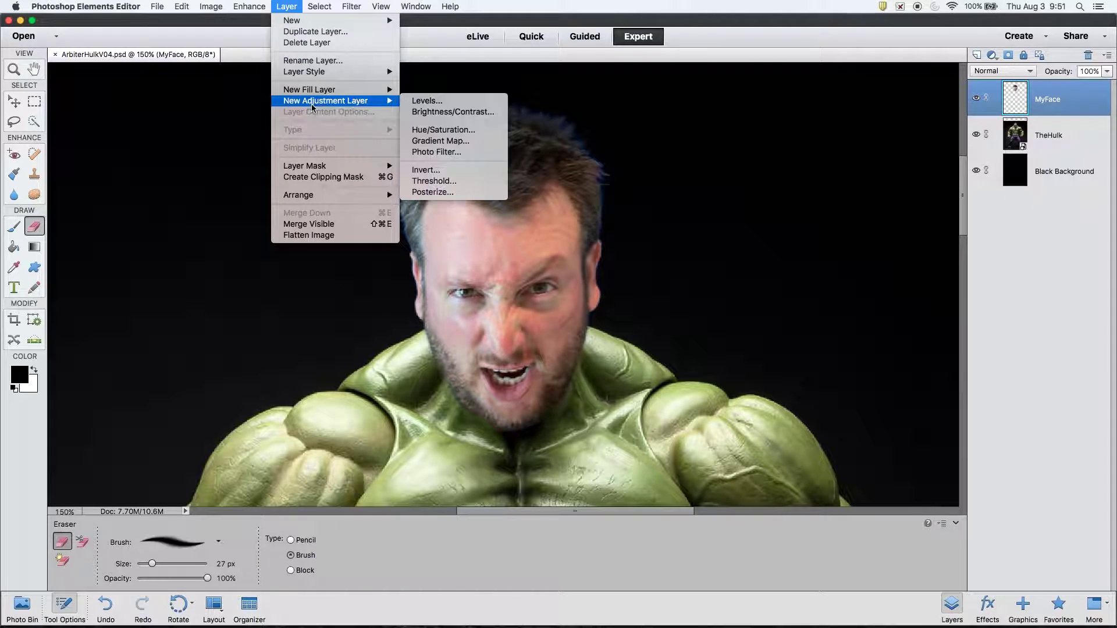
click(435, 130)
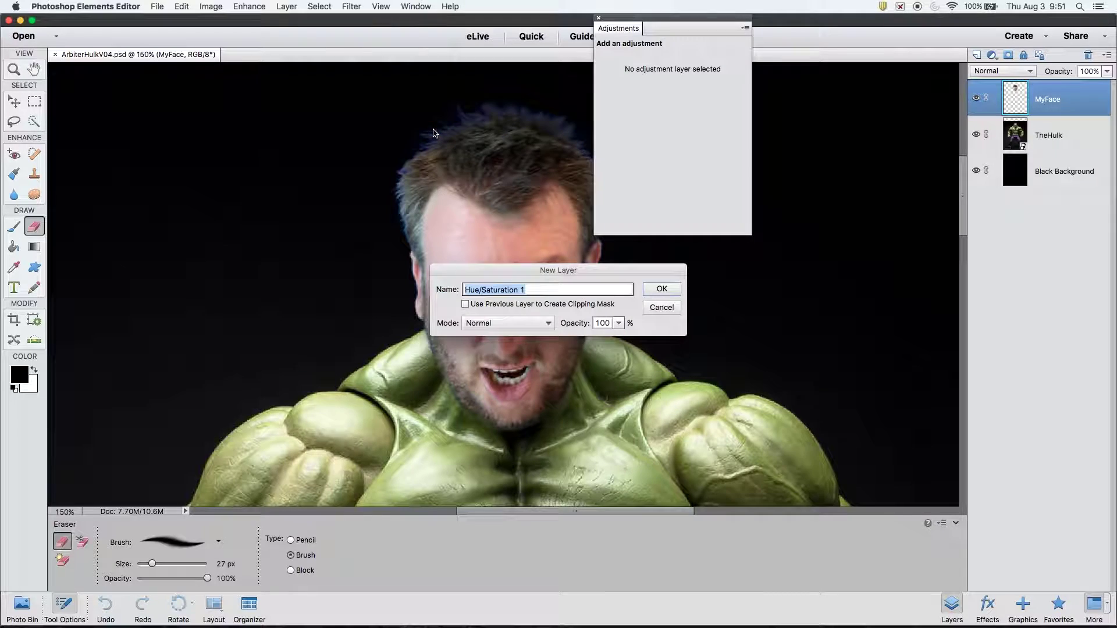
click(656, 292)
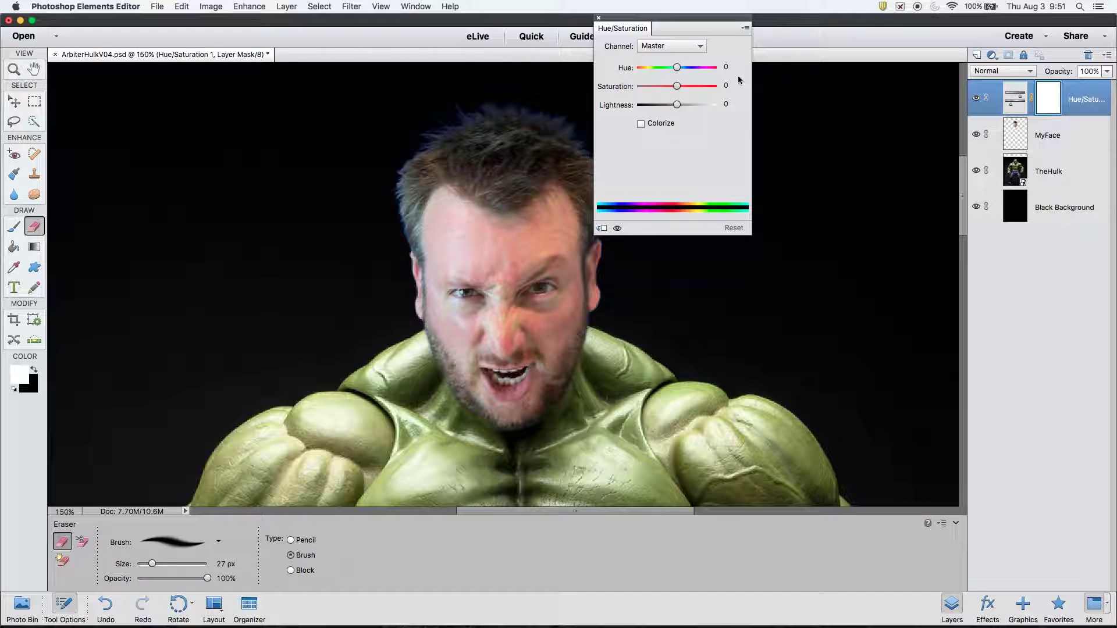
mouse_move(677, 67)
mouse_down()
mouse_move(701, 69)
mouse_move(664, 80)
mouse_up()
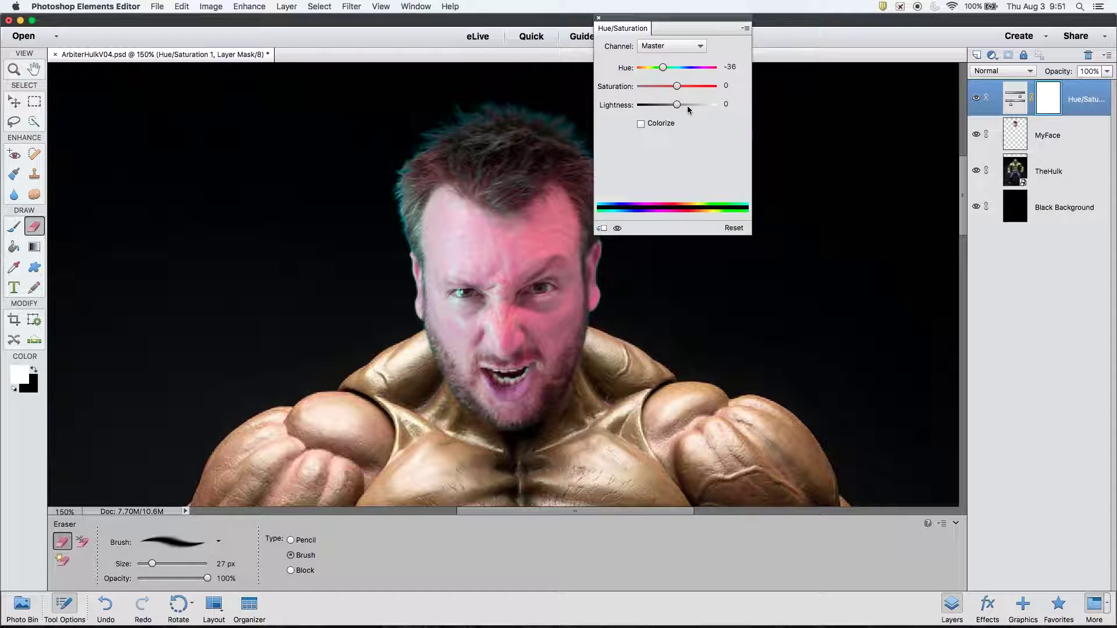
Step: Clip the Hue/Saturation adjustment to MyFace, set Hue to +54, and toggle it to compare
click(727, 67)
click(604, 229)
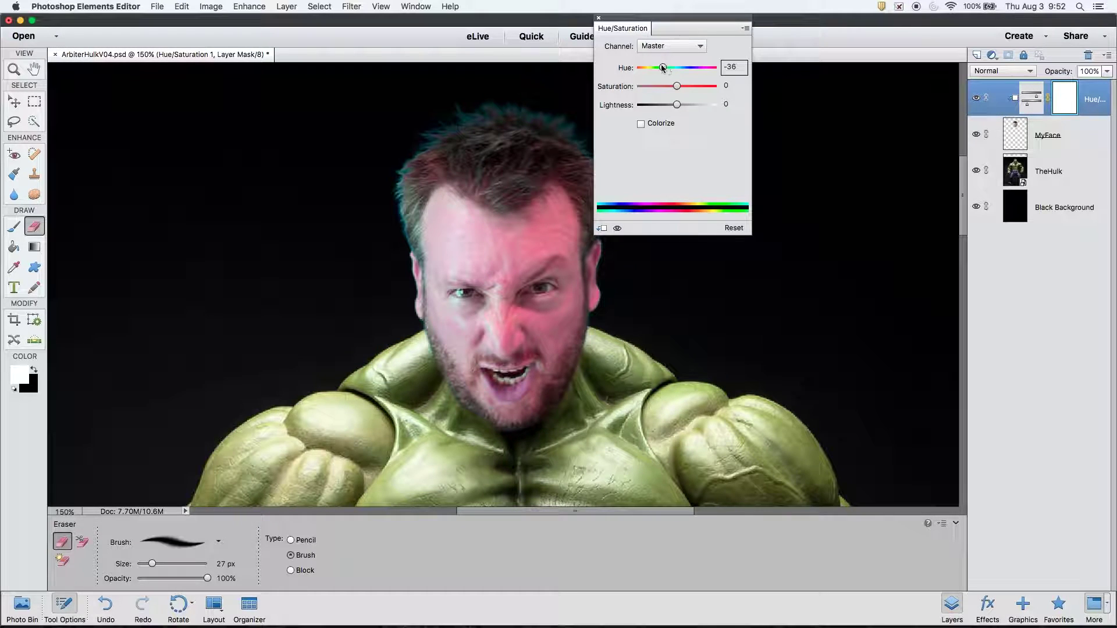
drag(663, 67, 696, 74)
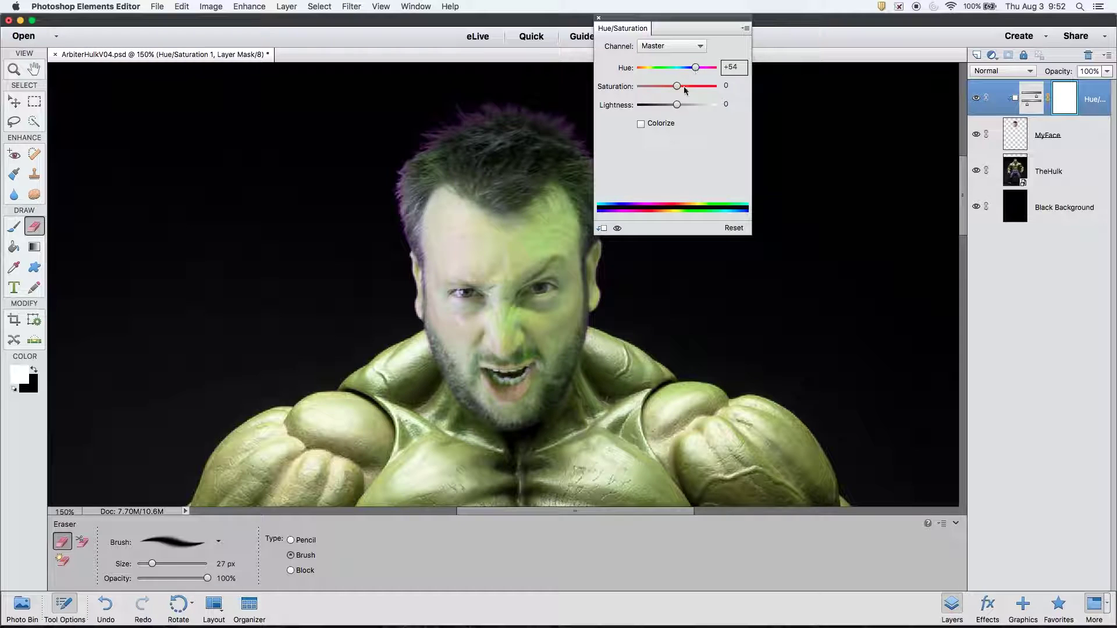
click(618, 229)
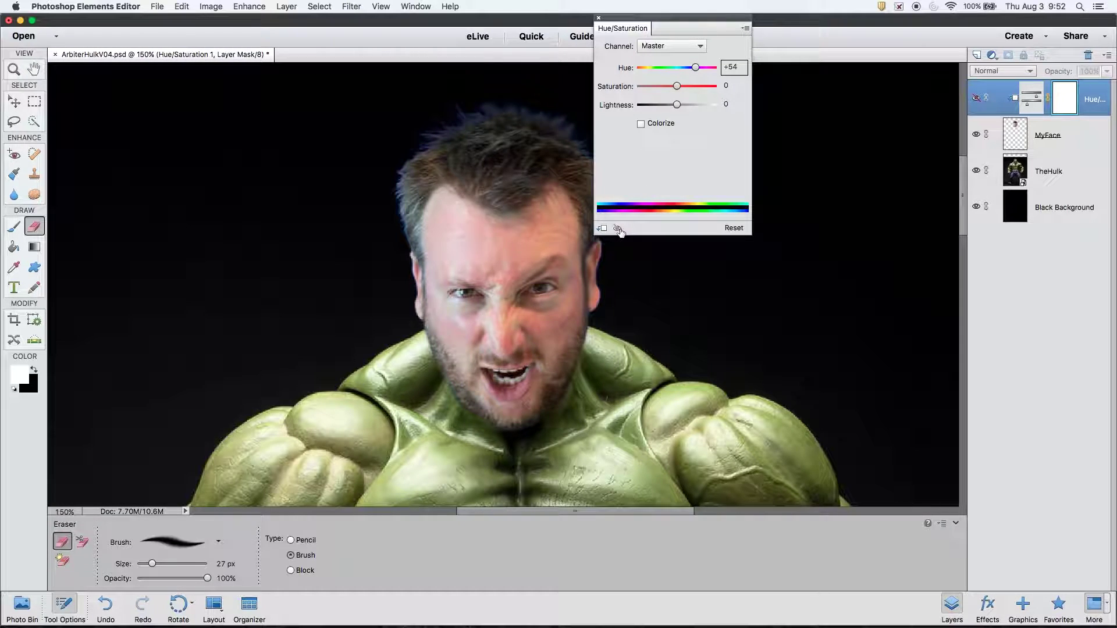
click(618, 228)
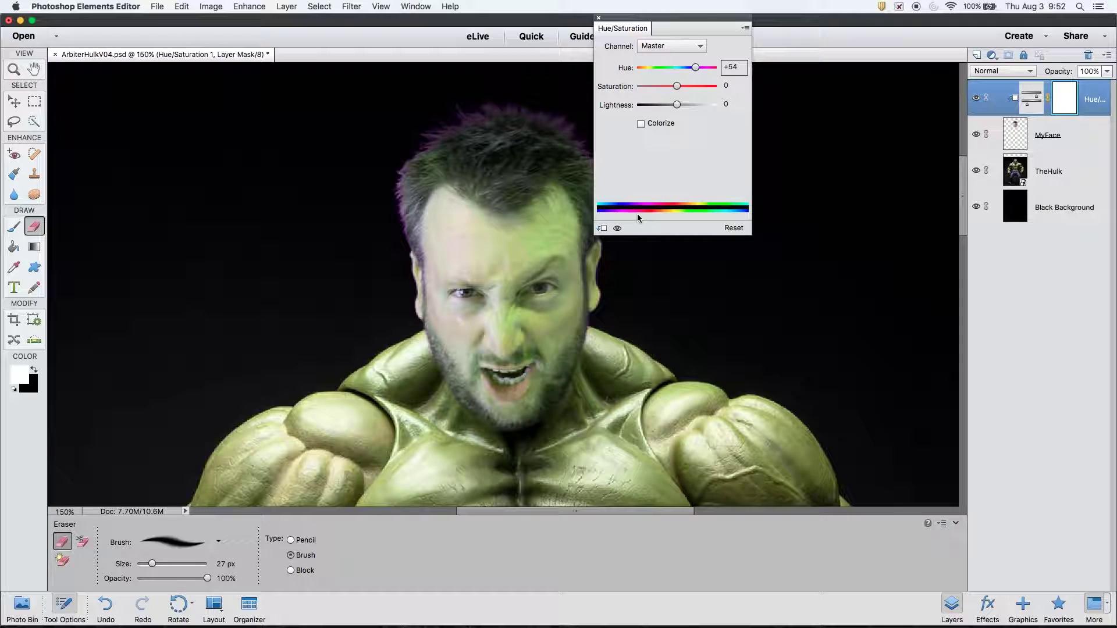
Step: Tune the face adjustment to Hue +45, Saturation -18, Lightness -8, then close its settings
drag(677, 86, 696, 73)
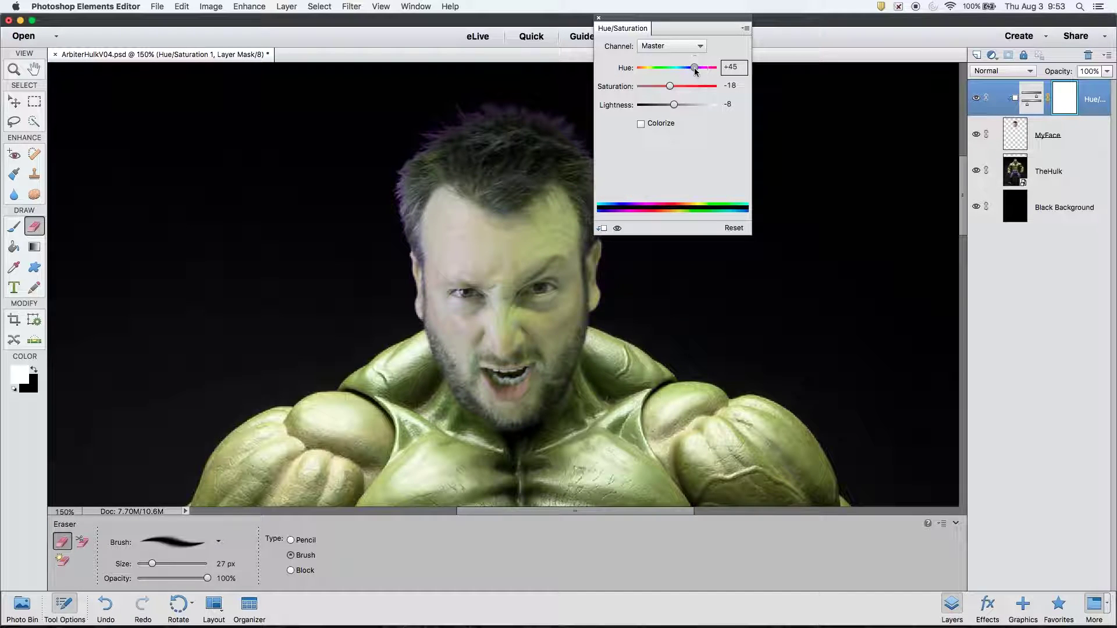
click(600, 19)
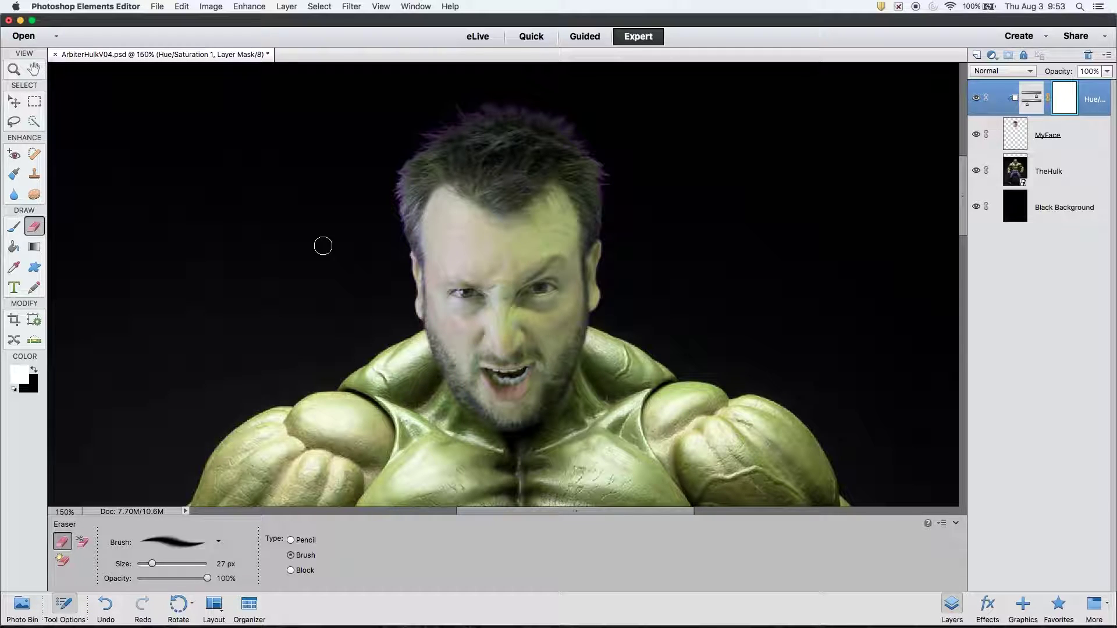
Step: Add empty Layer 1 and set the Brush foreground colour to the shoulder's green, 93a161
click(976, 55)
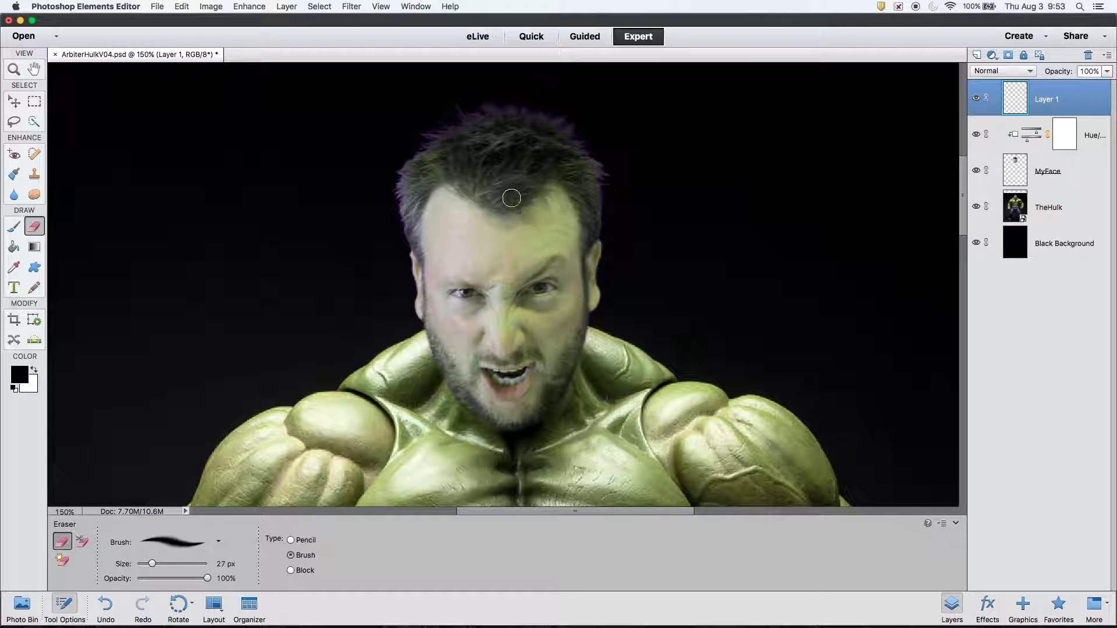
click(15, 232)
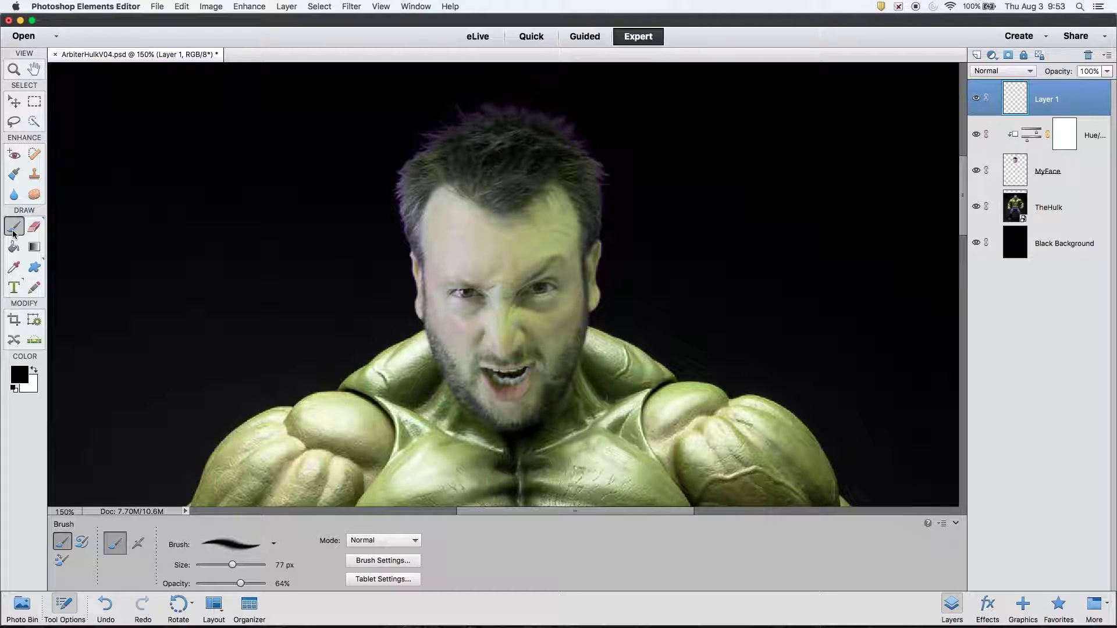
click(20, 383)
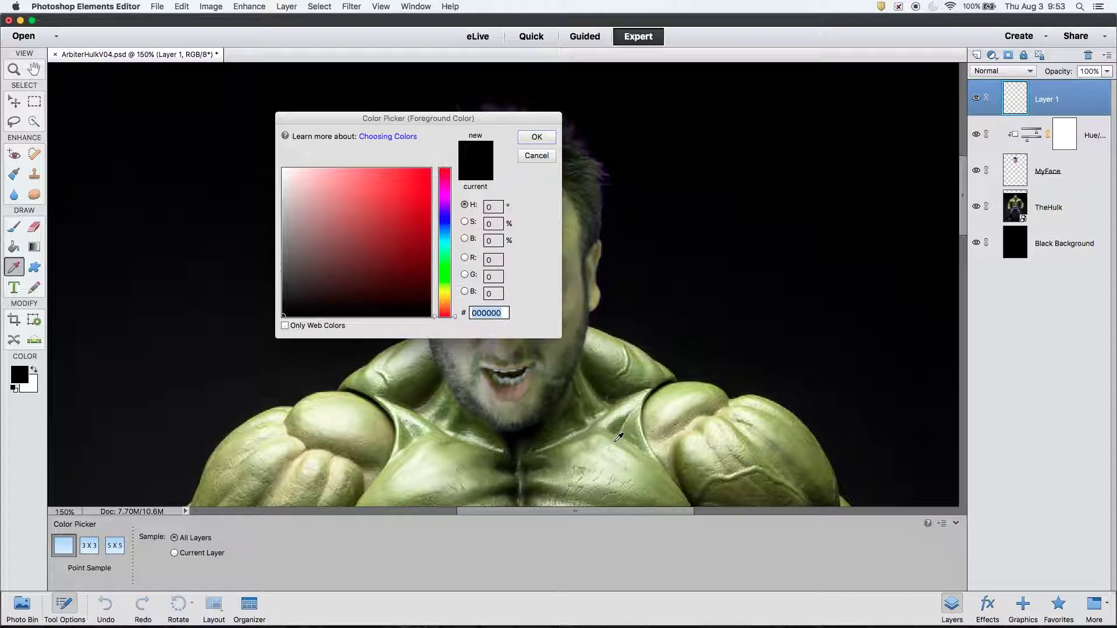
click(640, 357)
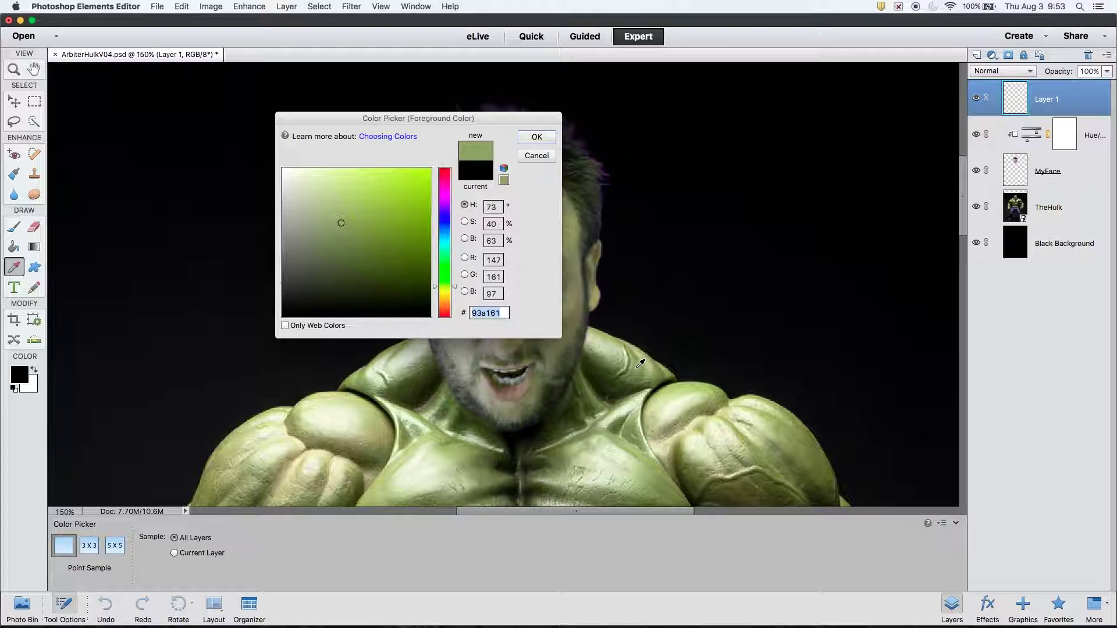
click(536, 137)
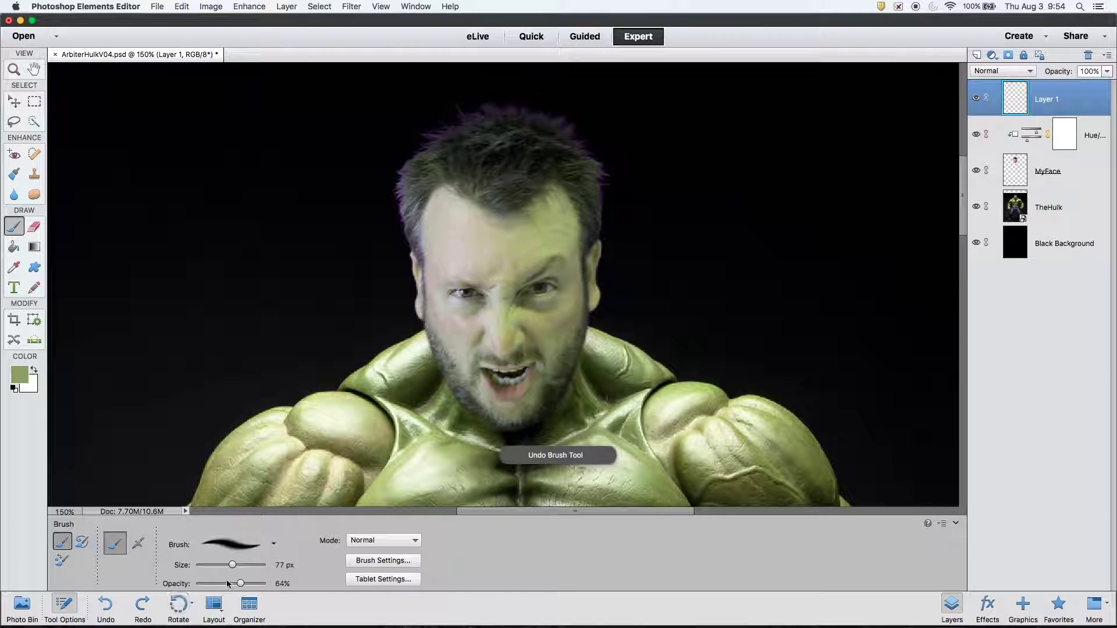
Step: Paint green over the face and neck on Layer 1 with a 93 px brush, undoing the last stroke
drag(232, 569, 214, 567)
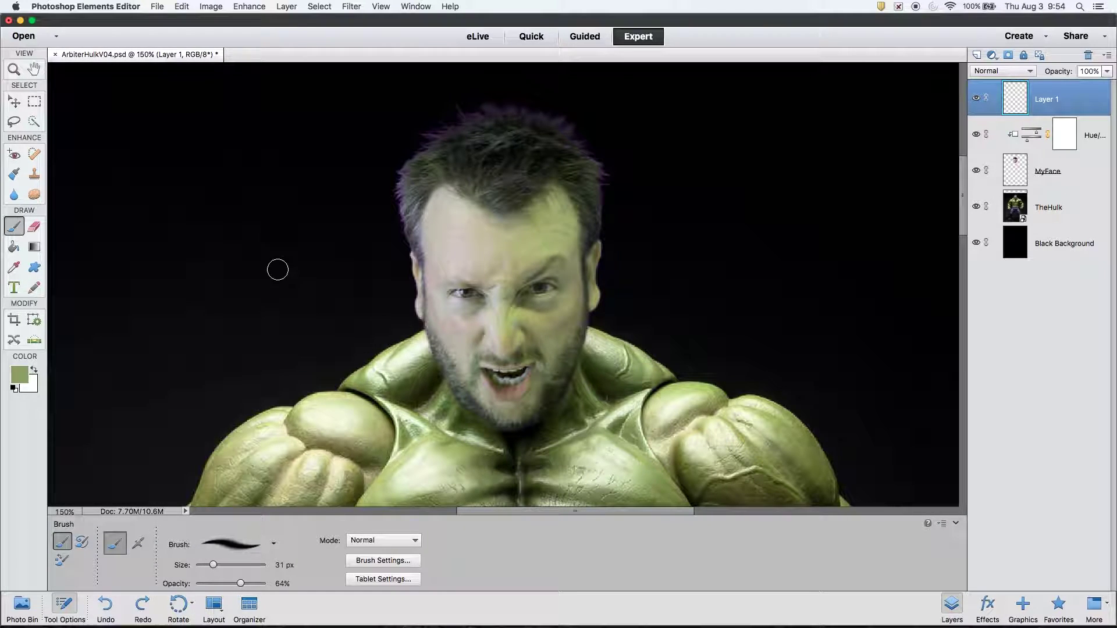
drag(214, 568, 237, 569)
mouse_move(436, 212)
mouse_down()
mouse_move(477, 366)
mouse_move(514, 394)
mouse_move(503, 324)
mouse_move(547, 213)
mouse_move(533, 339)
mouse_move(554, 345)
mouse_move(550, 310)
mouse_move(512, 388)
mouse_move(522, 405)
mouse_move(509, 402)
mouse_move(578, 309)
mouse_move(573, 260)
mouse_move(537, 292)
mouse_move(531, 322)
mouse_move(495, 342)
mouse_move(460, 309)
mouse_move(439, 255)
mouse_move(465, 286)
mouse_move(482, 242)
mouse_move(550, 208)
mouse_move(535, 409)
mouse_move(474, 372)
mouse_move(530, 380)
mouse_move(564, 296)
mouse_move(521, 316)
mouse_move(462, 298)
mouse_move(518, 375)
mouse_up()
key(super+z)
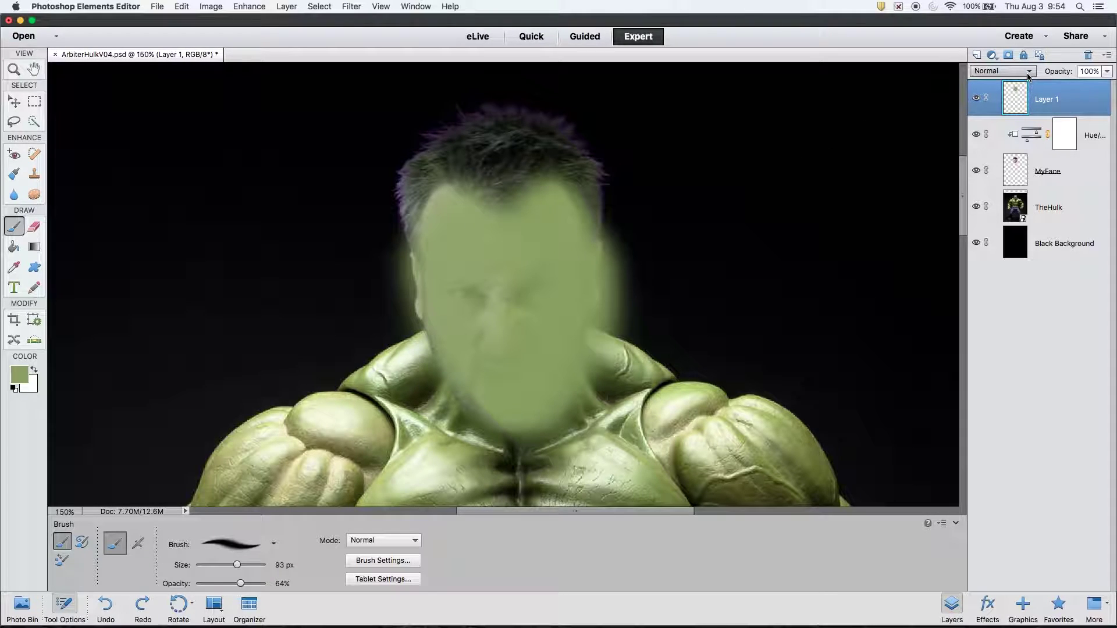
Step: Cycle Layer 1 through darkening, lightening and dodge blend modes, landing on Soft Light
click(1003, 72)
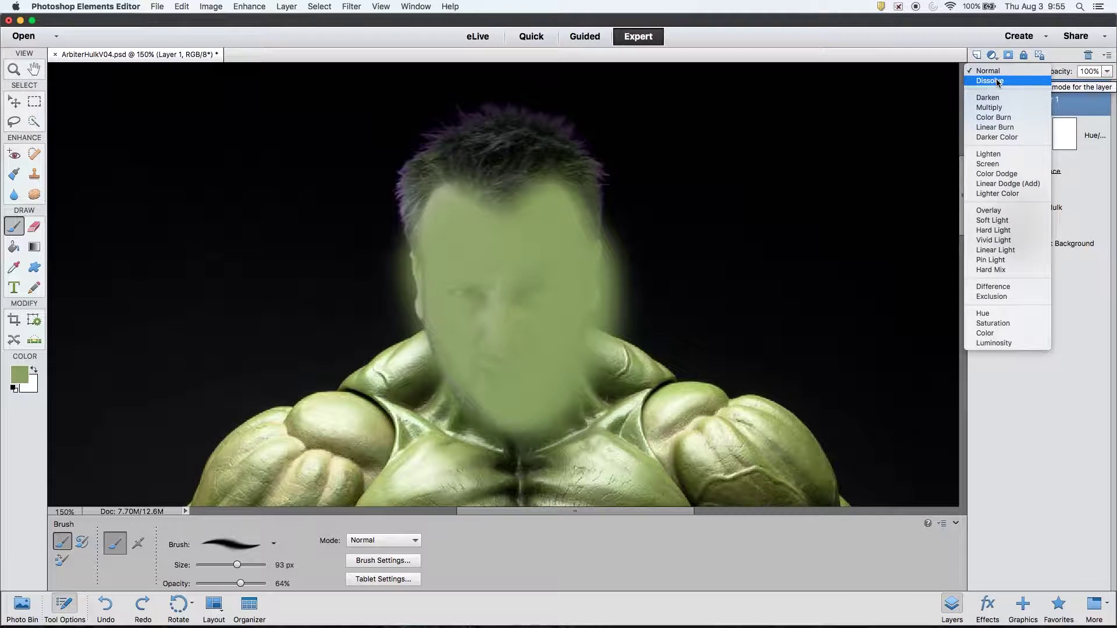
click(998, 81)
click(999, 71)
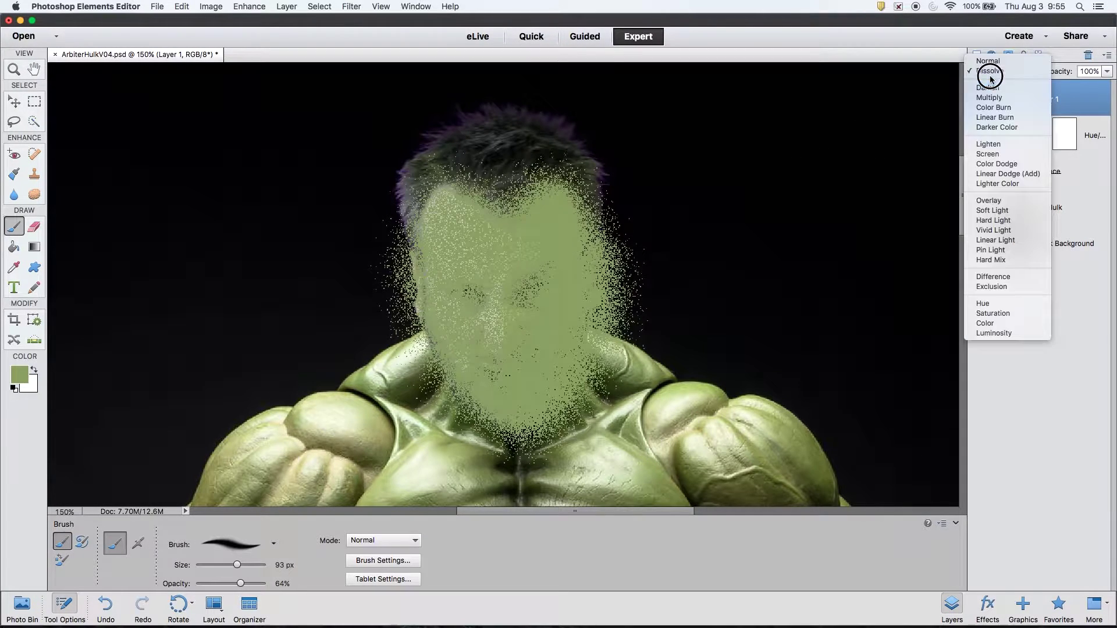
click(1000, 81)
click(1000, 71)
click(1000, 81)
click(1000, 71)
click(1000, 82)
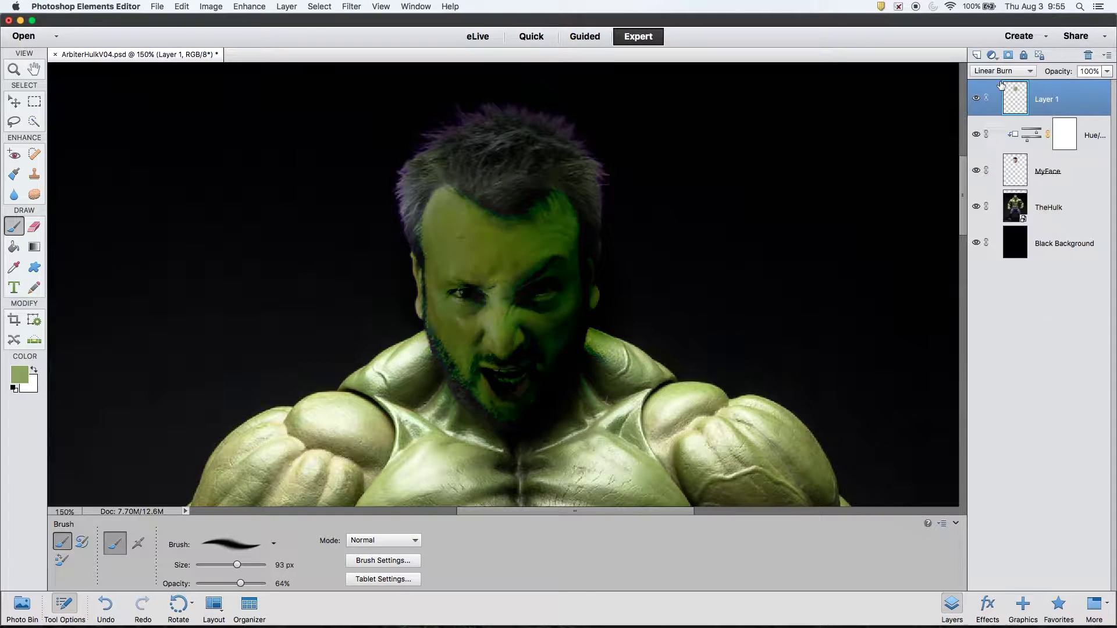
click(1000, 71)
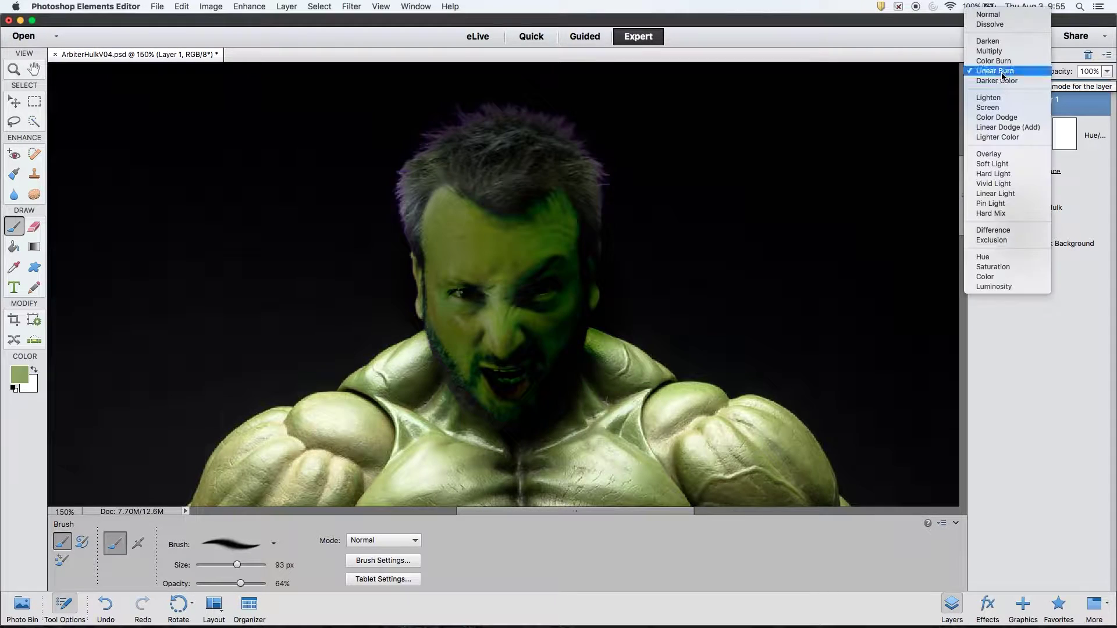
click(999, 82)
click(1000, 71)
click(1000, 82)
click(1000, 71)
click(999, 81)
click(1000, 71)
click(999, 81)
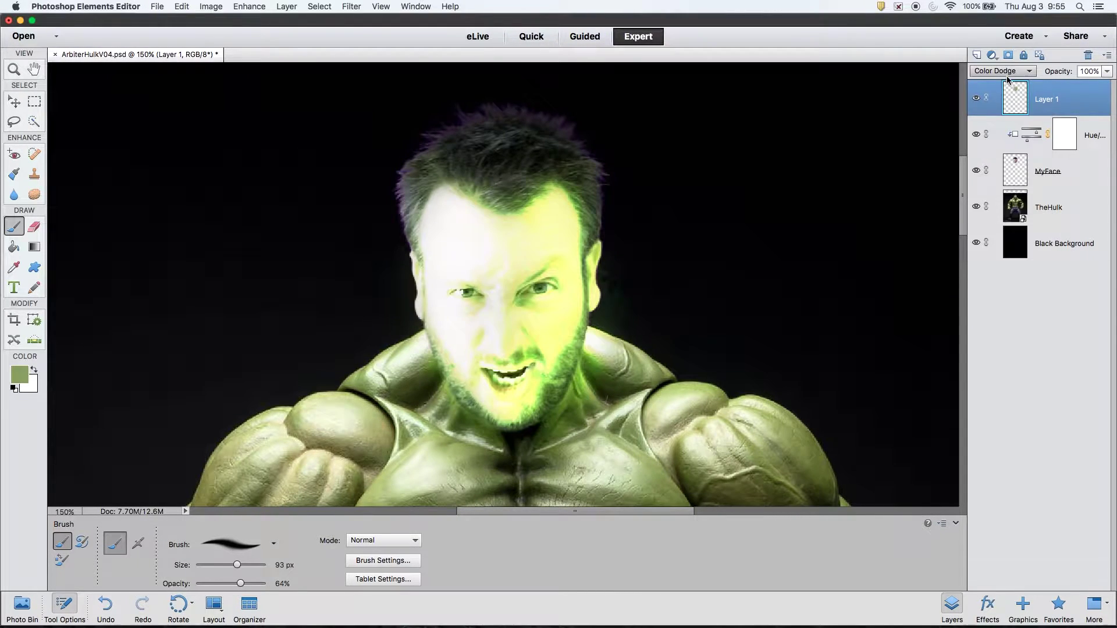
click(1000, 71)
click(1000, 82)
click(1000, 71)
click(1009, 81)
click(1008, 71)
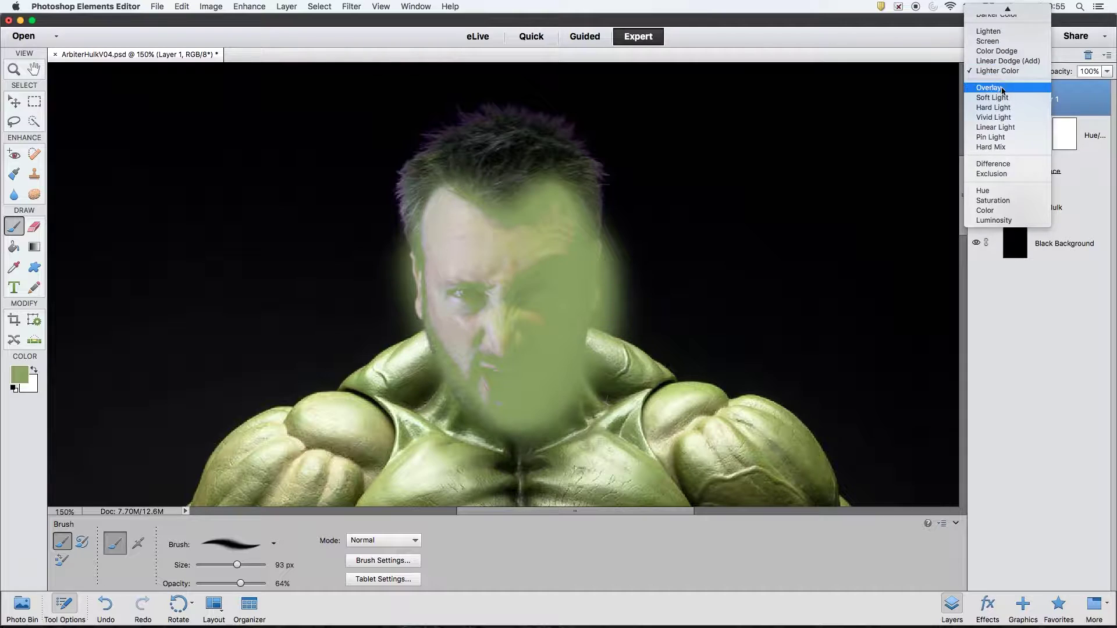
click(1008, 82)
Step: Try Layer 1 in Vivid Light, Linear Light, Pin Light, Hard Mix, Difference, Exclusion and colour modes, ending on Hue
click(1009, 71)
click(1008, 82)
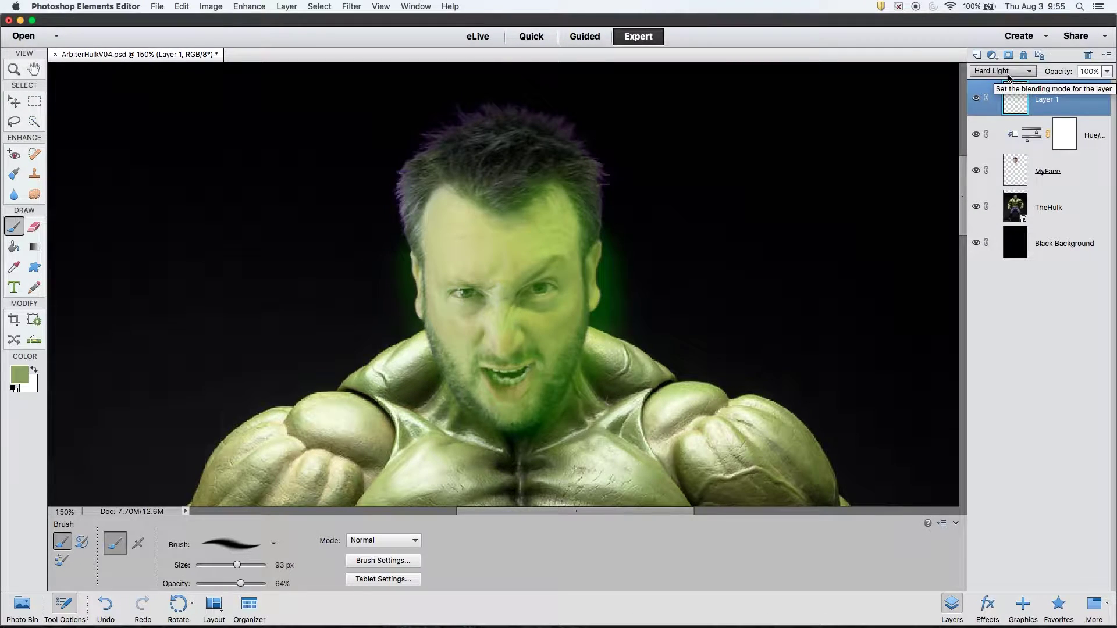
click(1008, 73)
click(1003, 80)
click(1003, 71)
click(1003, 80)
click(1003, 71)
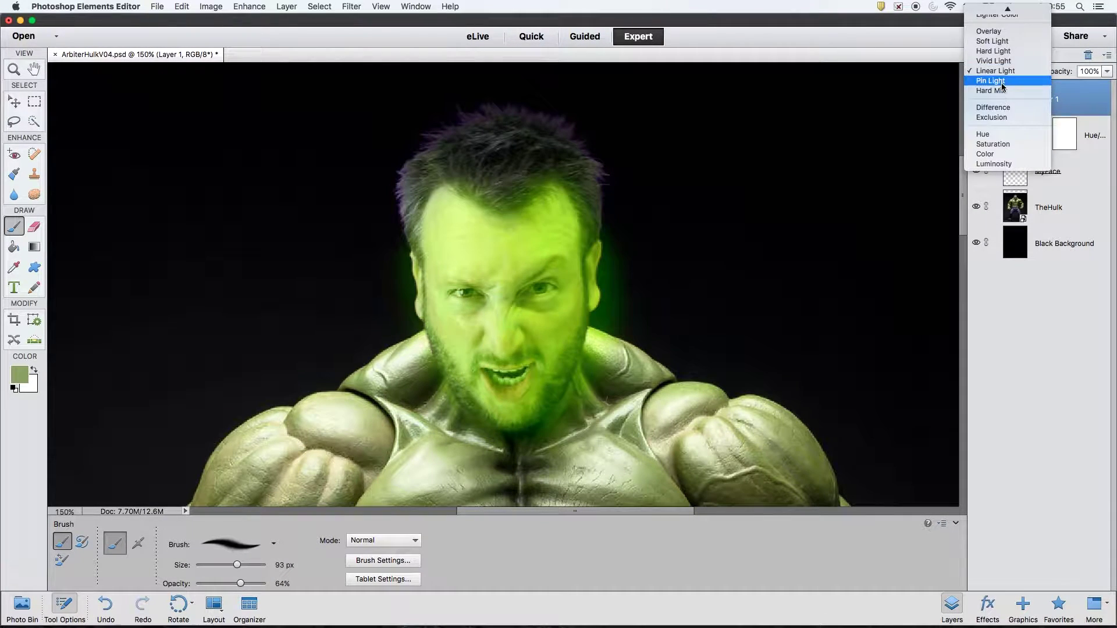
click(1003, 81)
click(1003, 71)
click(1003, 80)
click(1003, 71)
click(1003, 88)
click(1003, 71)
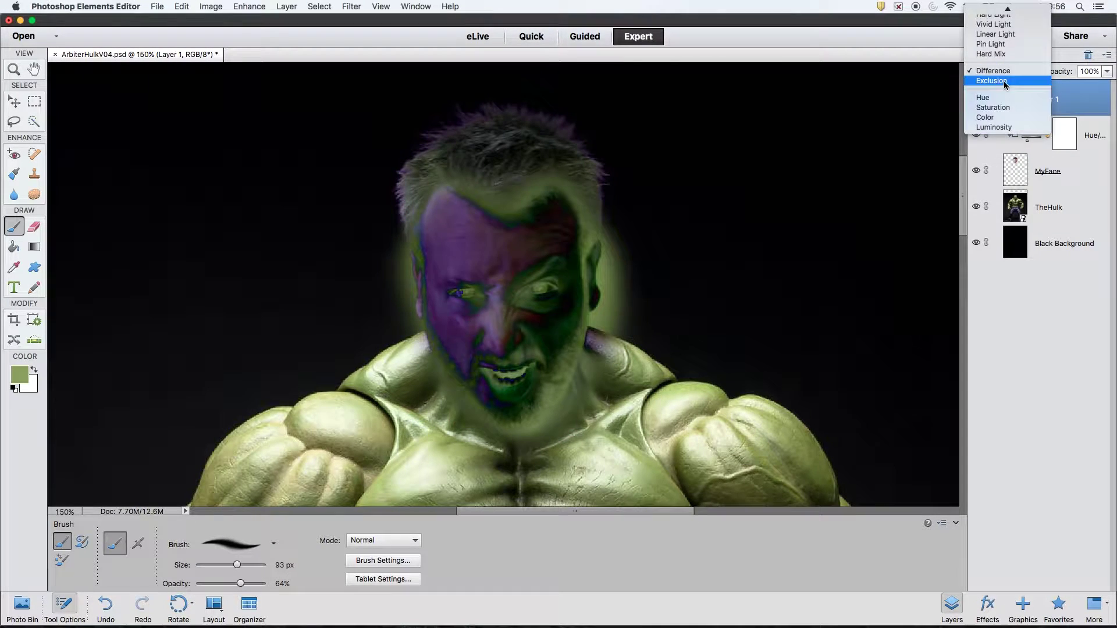
click(1003, 81)
click(1003, 71)
click(1003, 88)
click(1003, 71)
click(1003, 80)
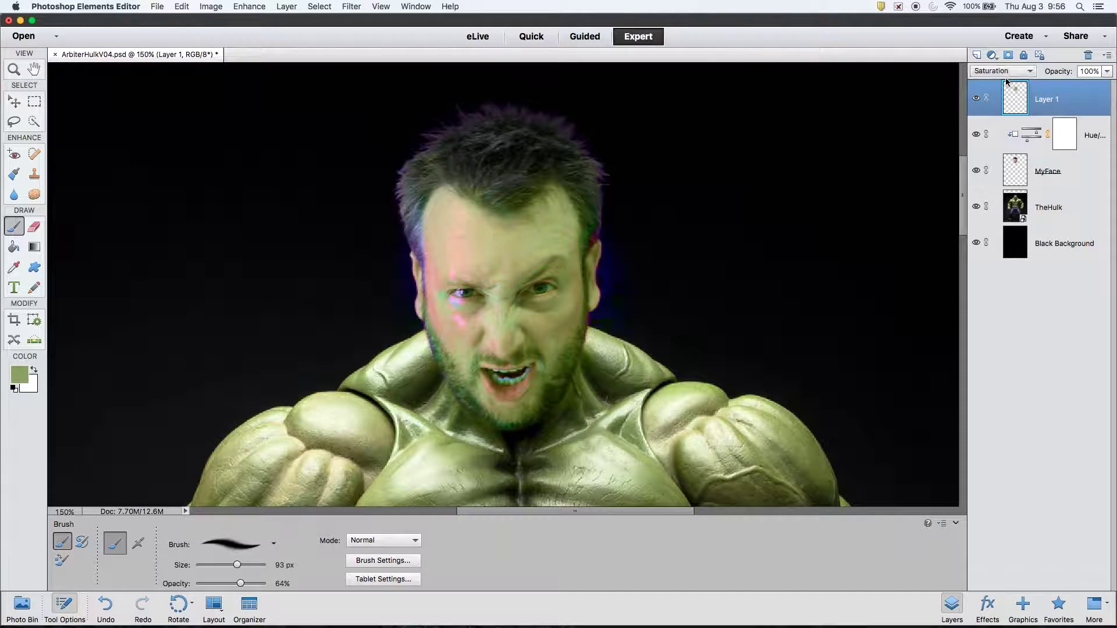
click(1007, 71)
click(1006, 80)
click(1007, 71)
click(1006, 81)
click(1006, 71)
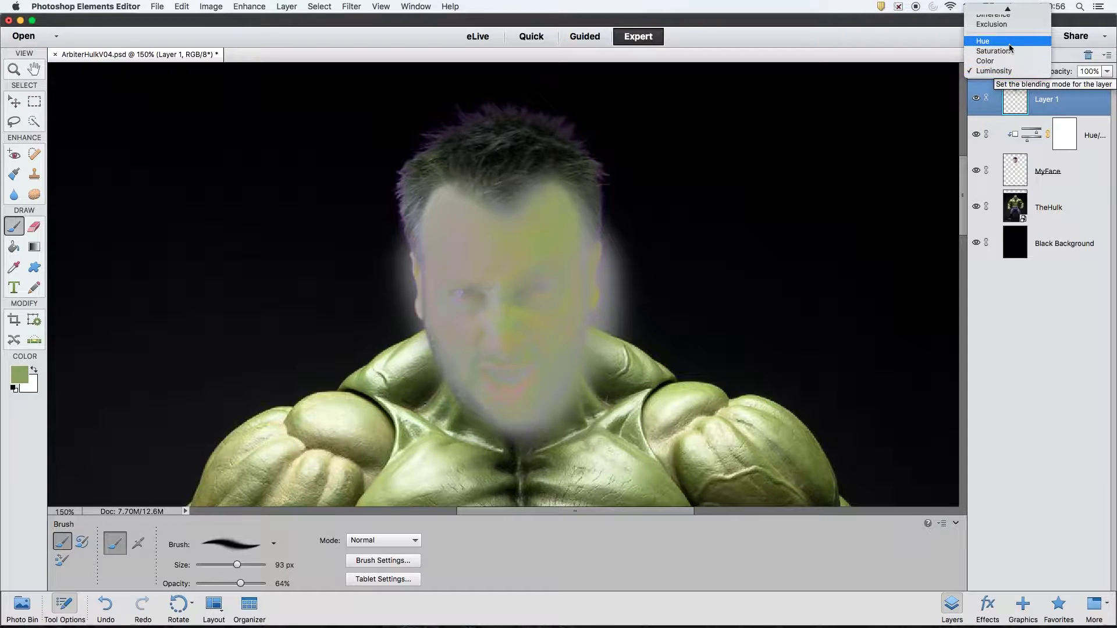
click(1010, 48)
Step: Compare Lighten, Screen, Multiply and Color Burn, then settle Layer 1 on Multiply
click(1028, 72)
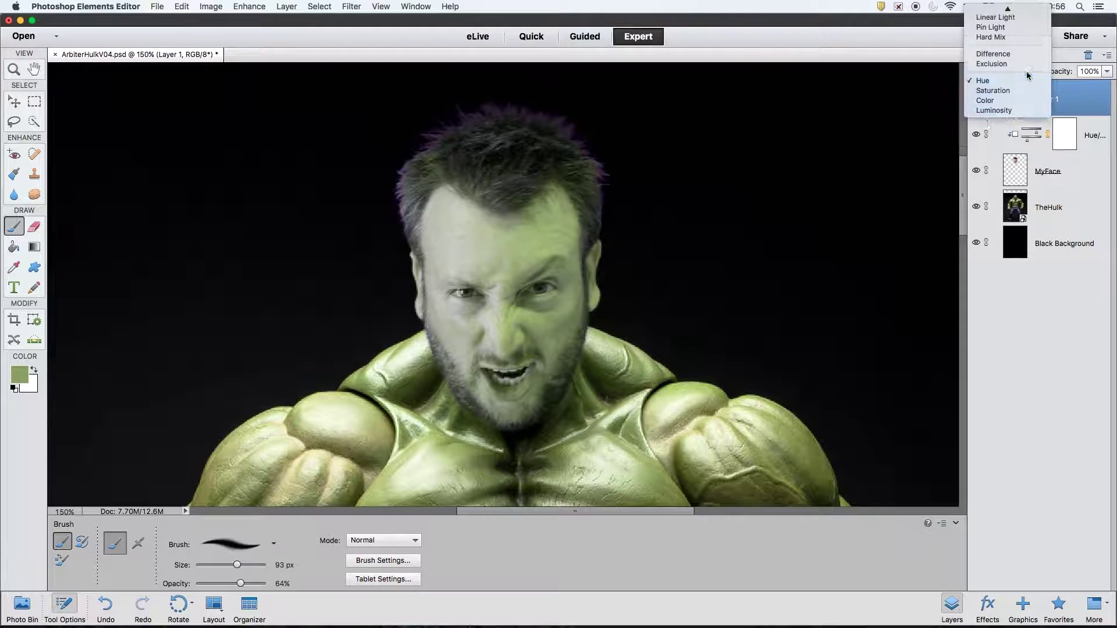
click(990, 117)
click(1003, 71)
click(1004, 96)
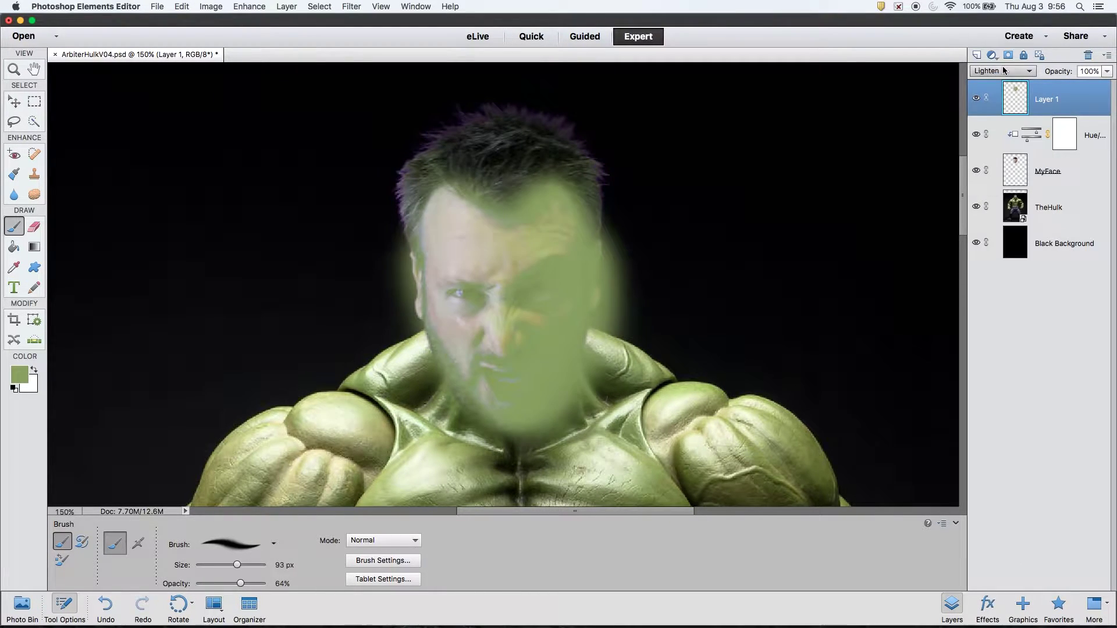
click(1003, 71)
click(1004, 81)
click(1015, 71)
click(1015, 14)
click(995, 70)
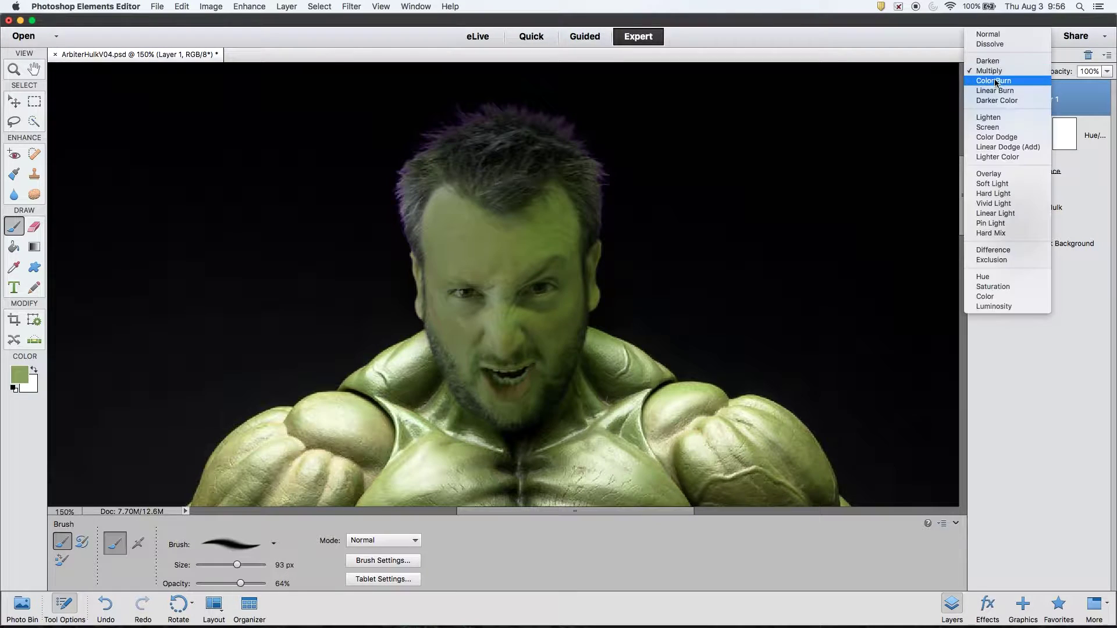
click(996, 82)
click(1003, 71)
click(995, 61)
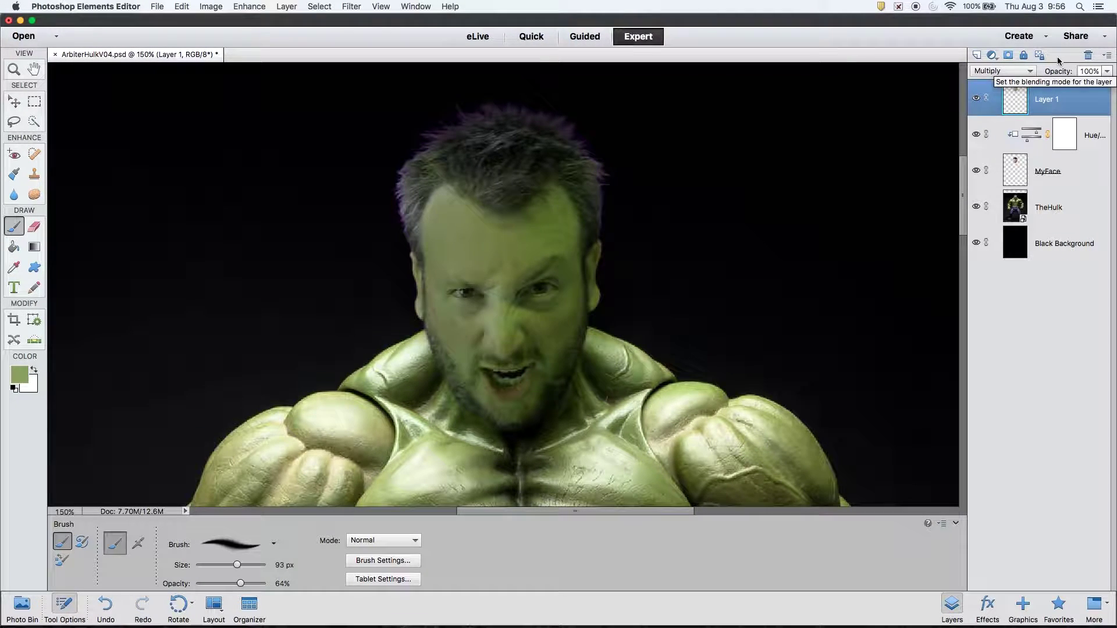
Step: Lower Layer 1's opacity to 56%, viewing the whole image at 50% zoom
mouse_move(1056, 75)
mouse_down()
mouse_move(1030, 79)
mouse_move(1063, 76)
mouse_move(1051, 76)
mouse_up()
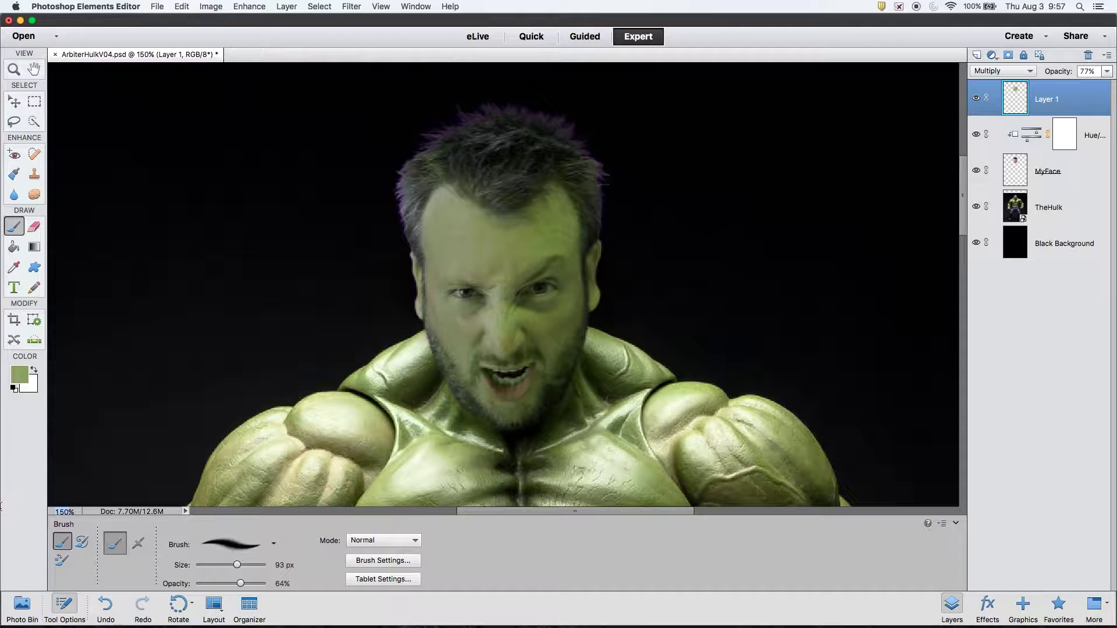
text(50)
key(Return)
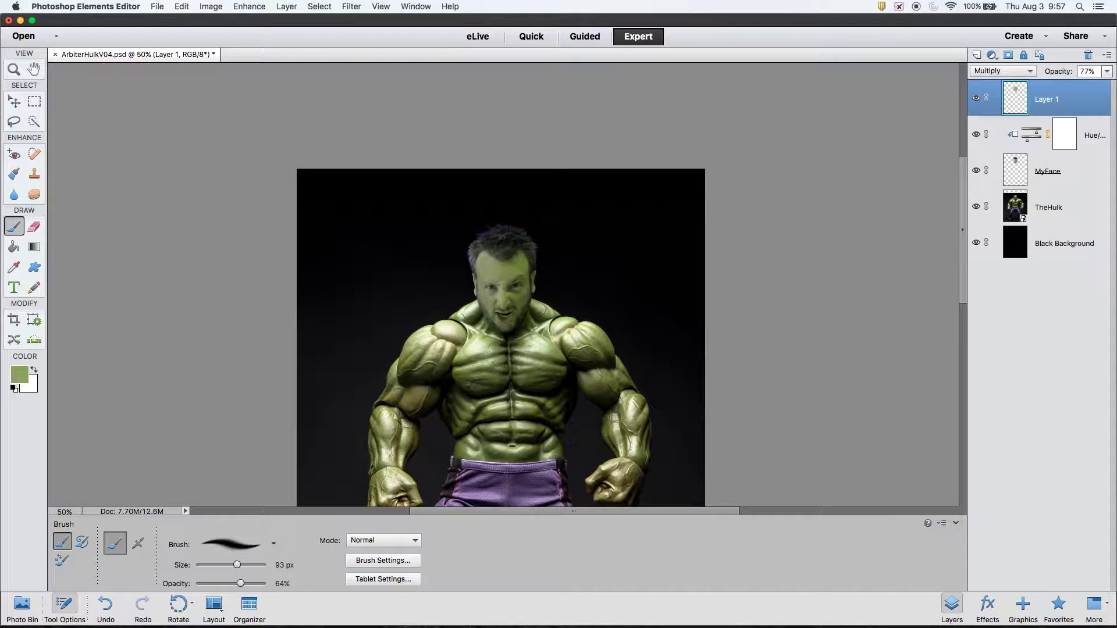
drag(1055, 71, 1028, 71)
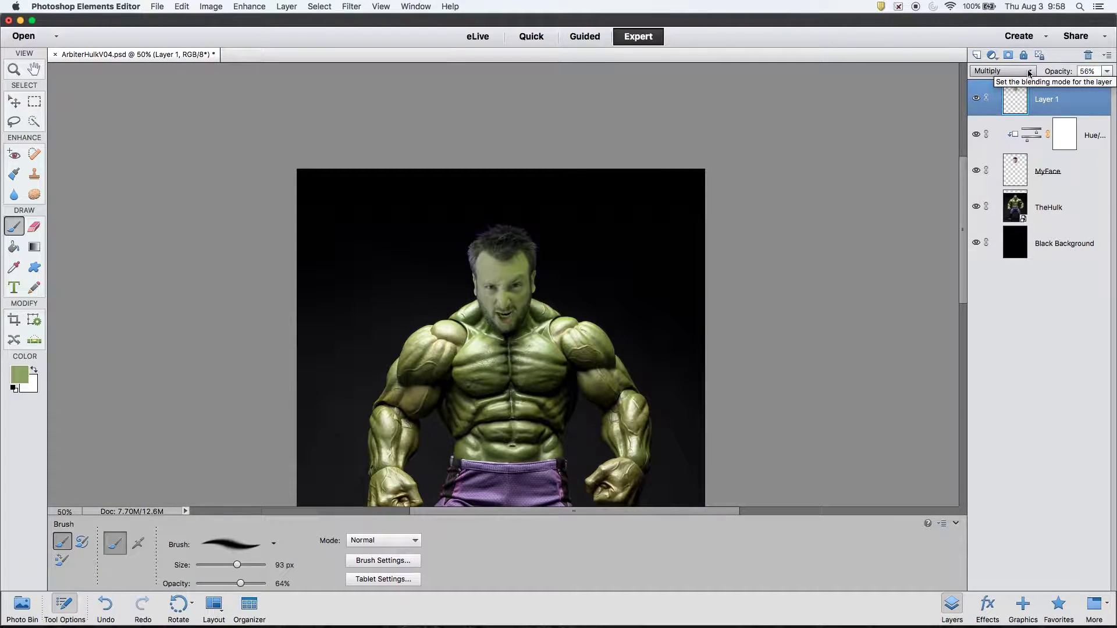
Step: Reopen the Hue/Saturation 1 settings and nudge its Hue to +44
double_click(1022, 140)
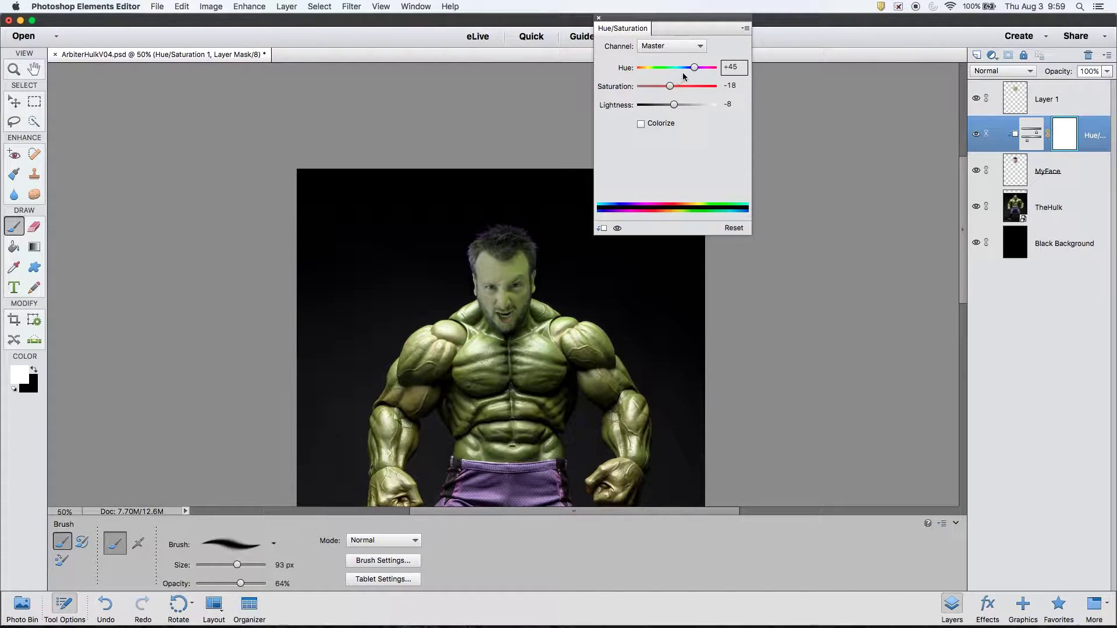
drag(694, 71, 695, 71)
Step: Select Layer 1 and add a new Hue/Saturation adjustment layer above it
click(745, 28)
click(1027, 103)
click(1027, 102)
click(286, 7)
mouse_move(326, 100)
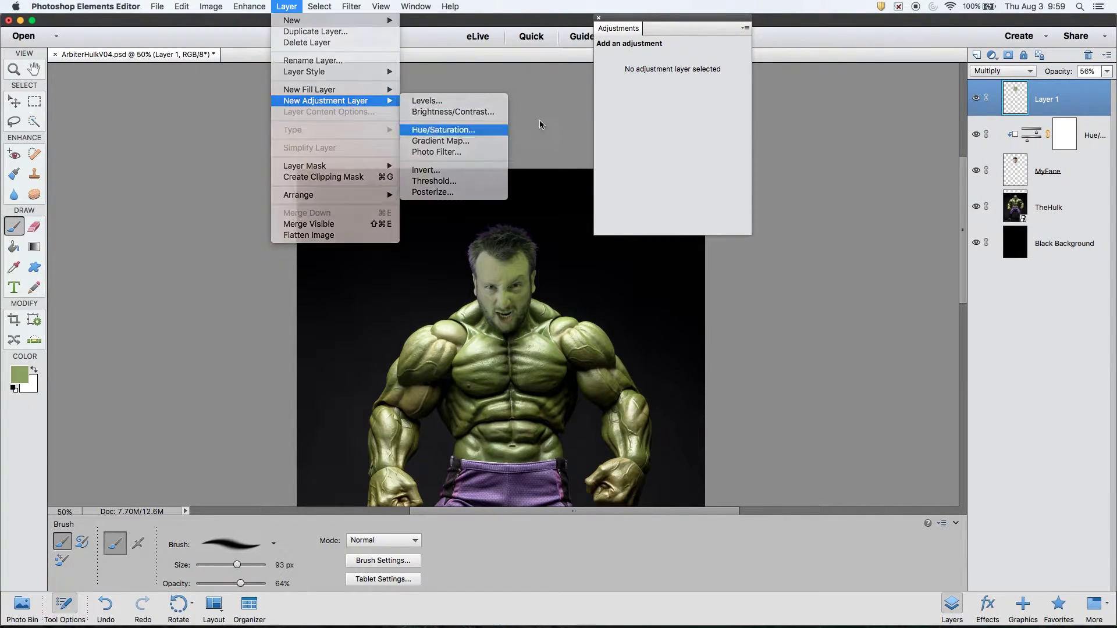
mouse_move(678, 86)
mouse_down()
mouse_move(645, 87)
mouse_move(683, 96)
mouse_move(669, 106)
mouse_move(685, 88)
mouse_up()
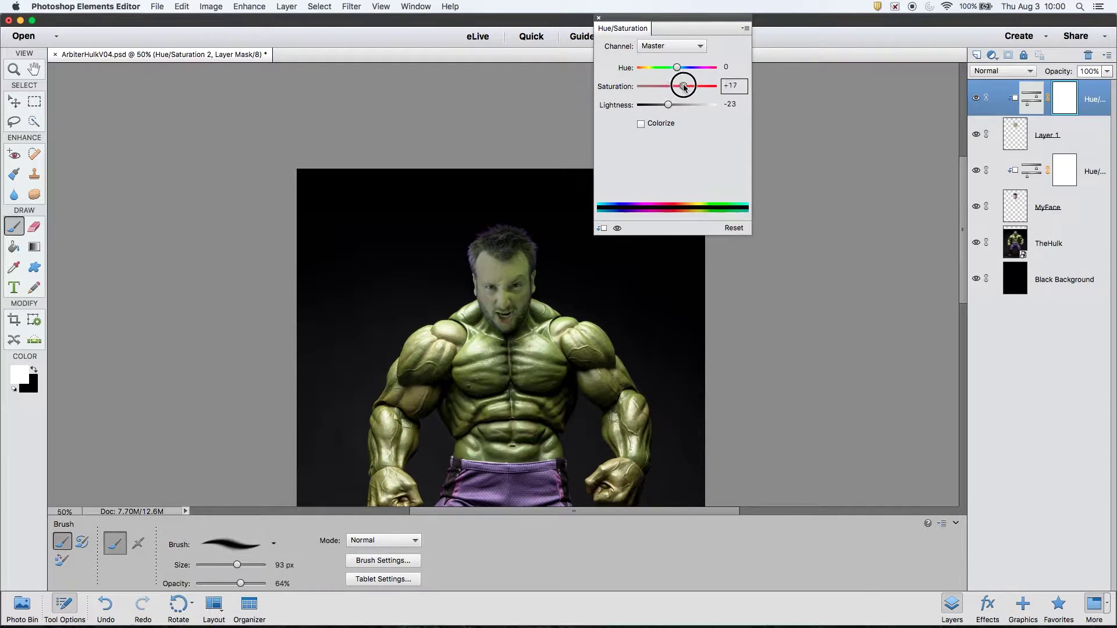
Step: Set the new adjustment to Saturation +5 and Lightness -14, then close its settings
click(677, 68)
click(617, 228)
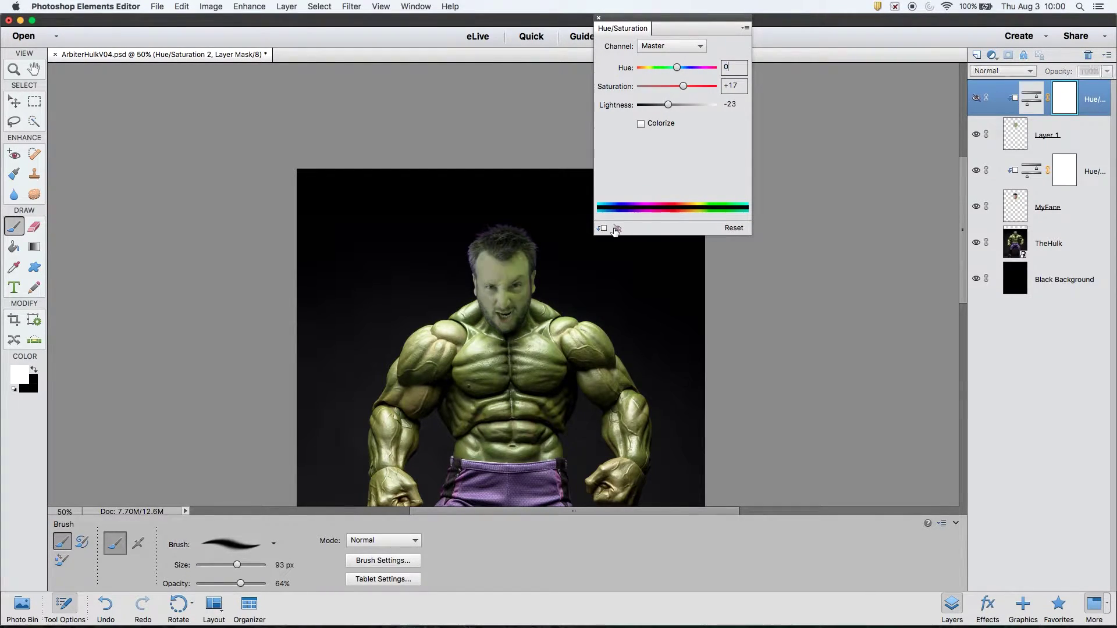
click(617, 228)
click(677, 86)
drag(688, 87, 672, 113)
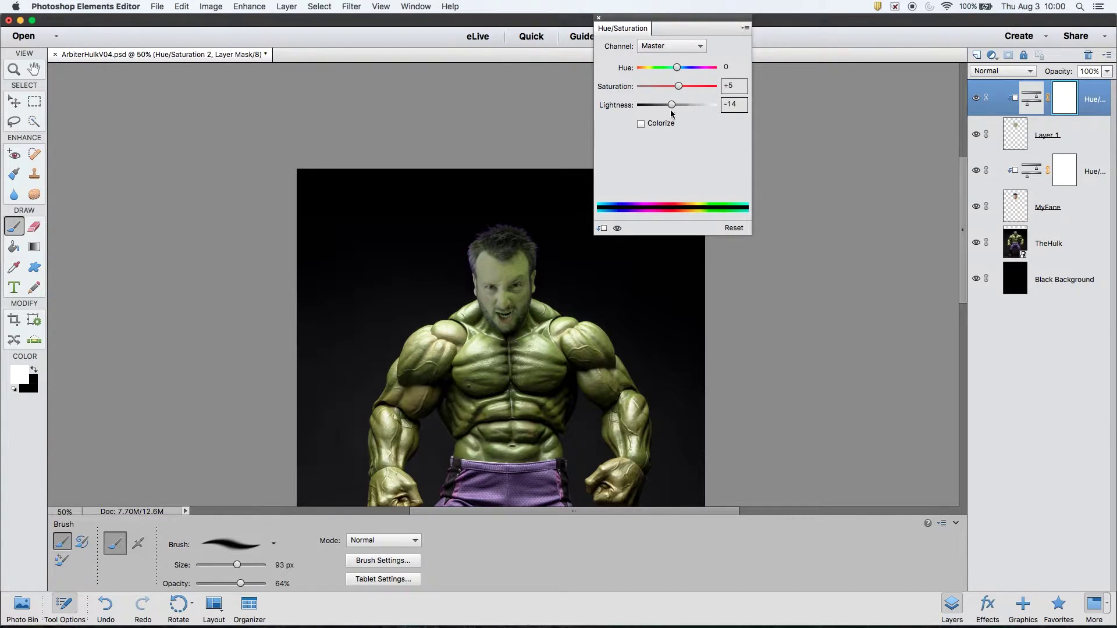
click(599, 18)
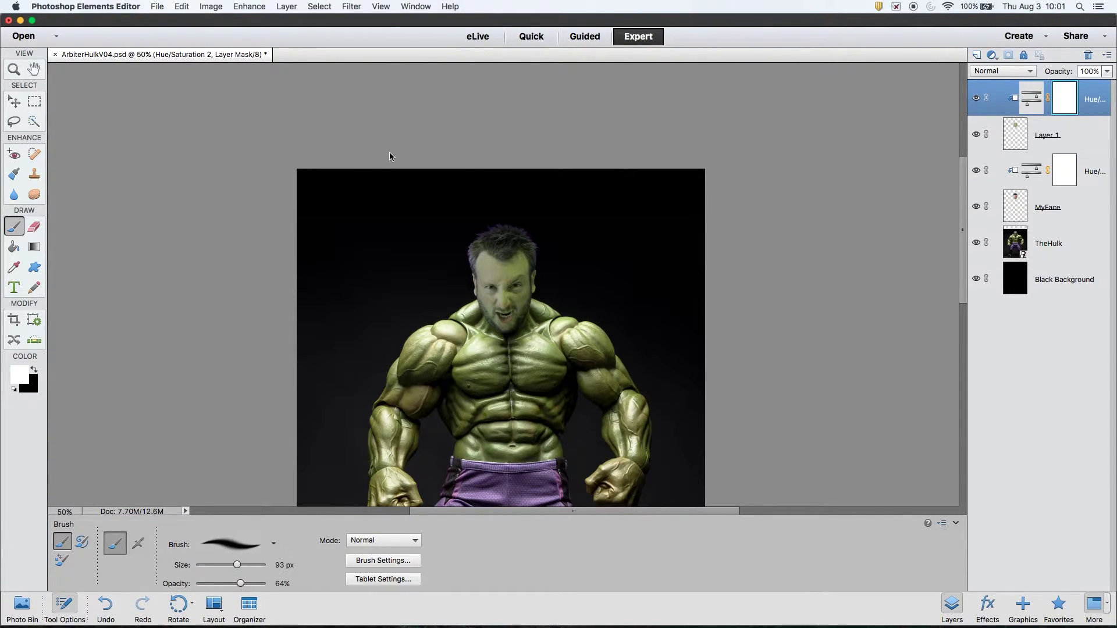
Step: Open Save As, dismiss the Organizer notice, and ready the name field for ArbiterHulkV04.psd
click(158, 6)
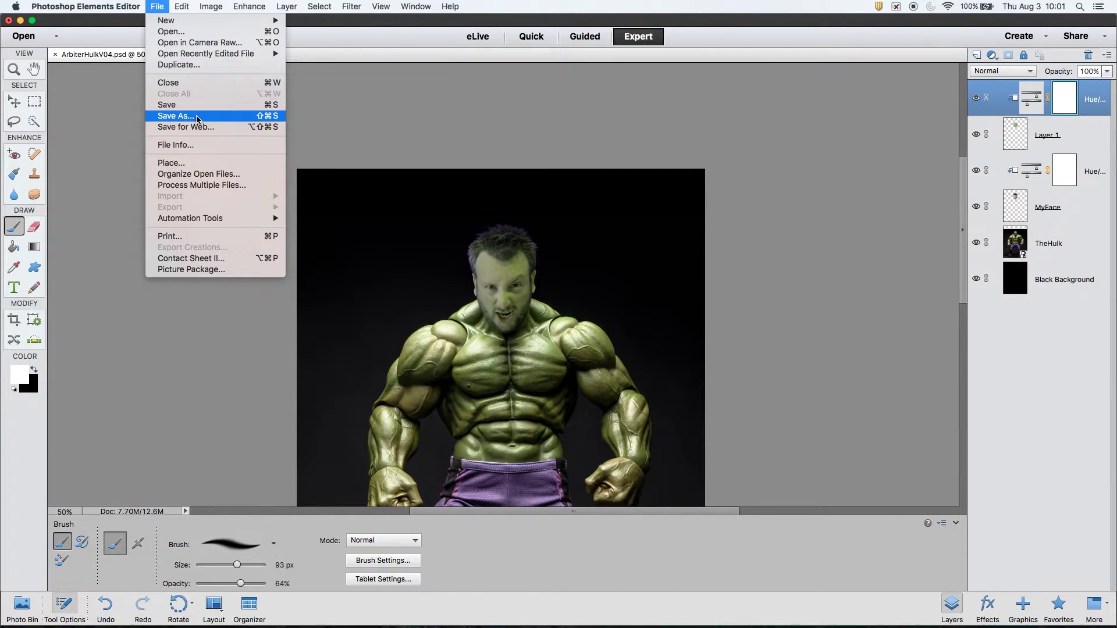
click(197, 117)
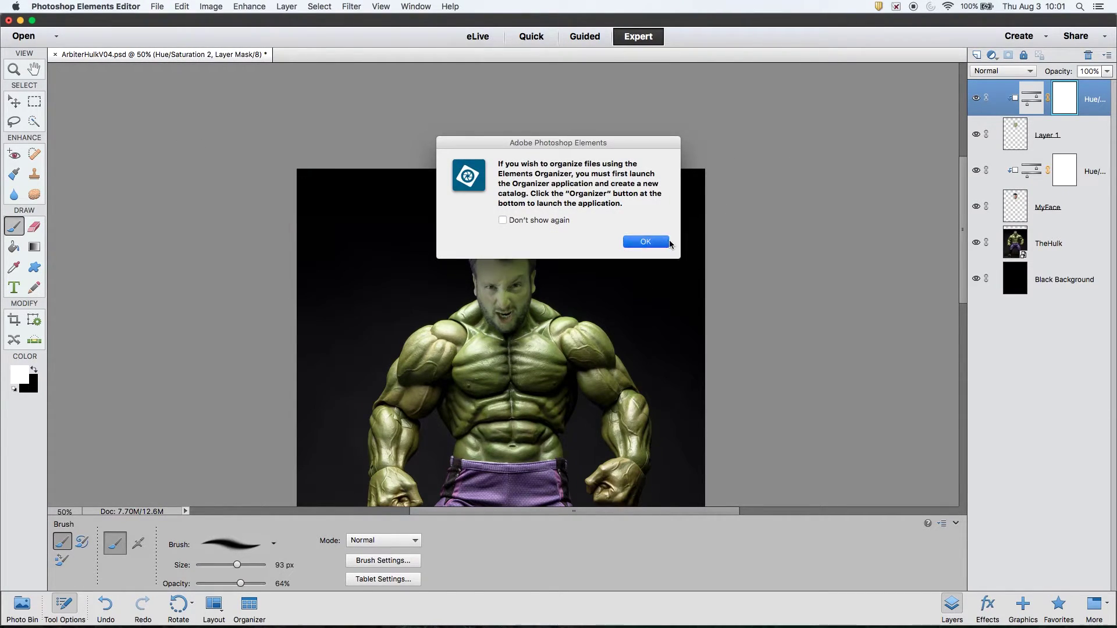
click(668, 244)
click(540, 143)
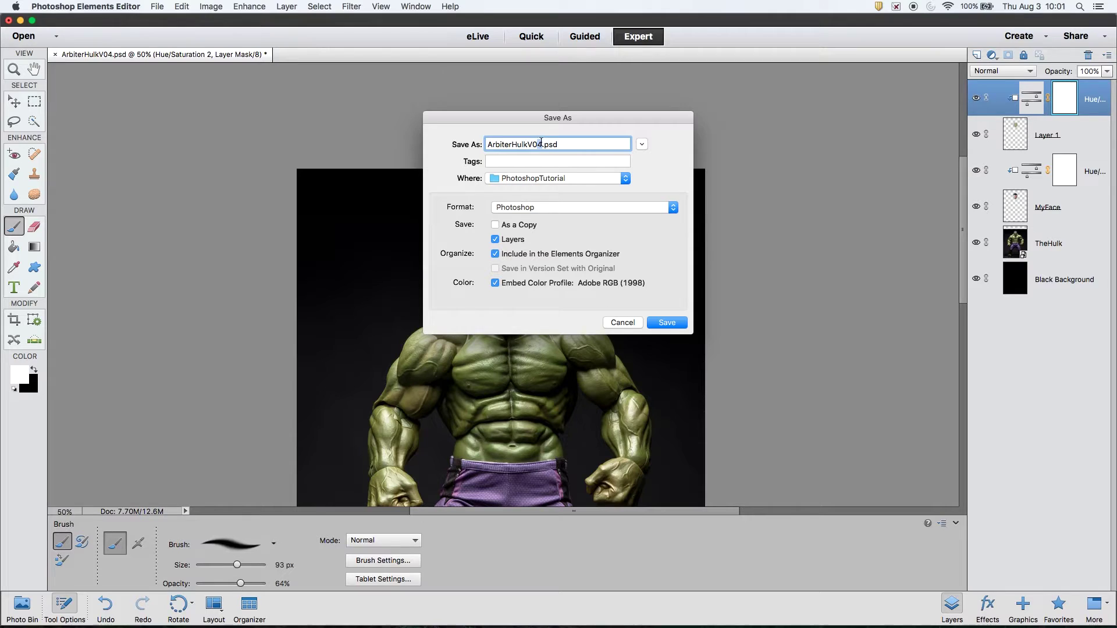